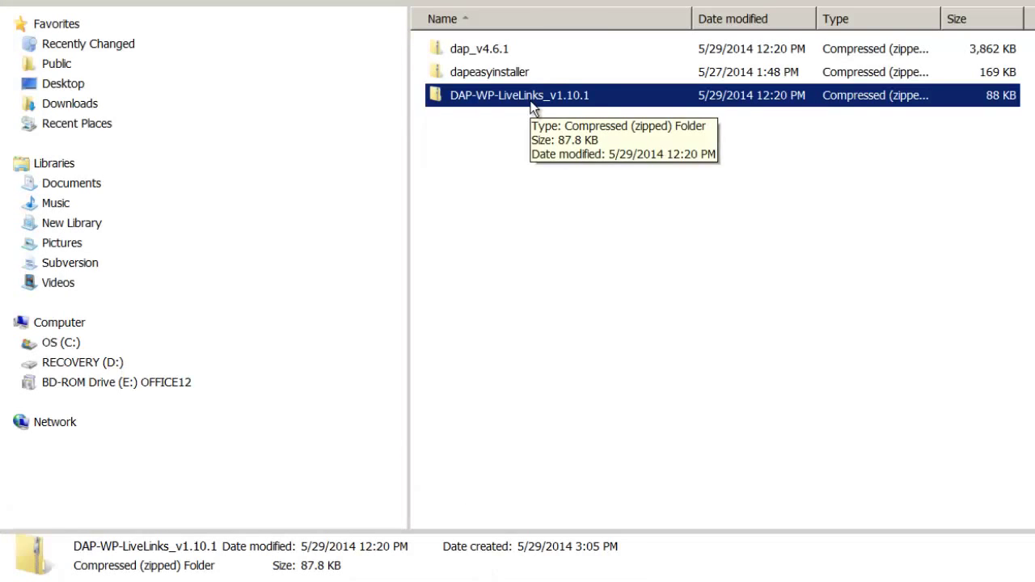
# - Select each DAP zip file in Explorer: DAP-WP-LiveLinks_v1.10.1, dapeasyinstaller and dap_v4.6.1
pyautogui.click(481, 54)
pyautogui.click(554, 95)
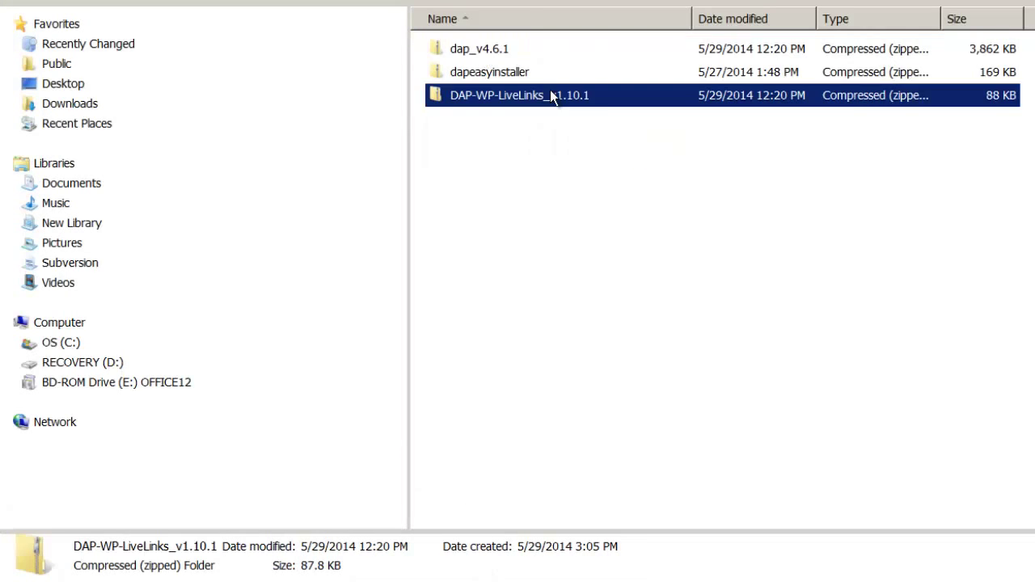
pyautogui.click(518, 78)
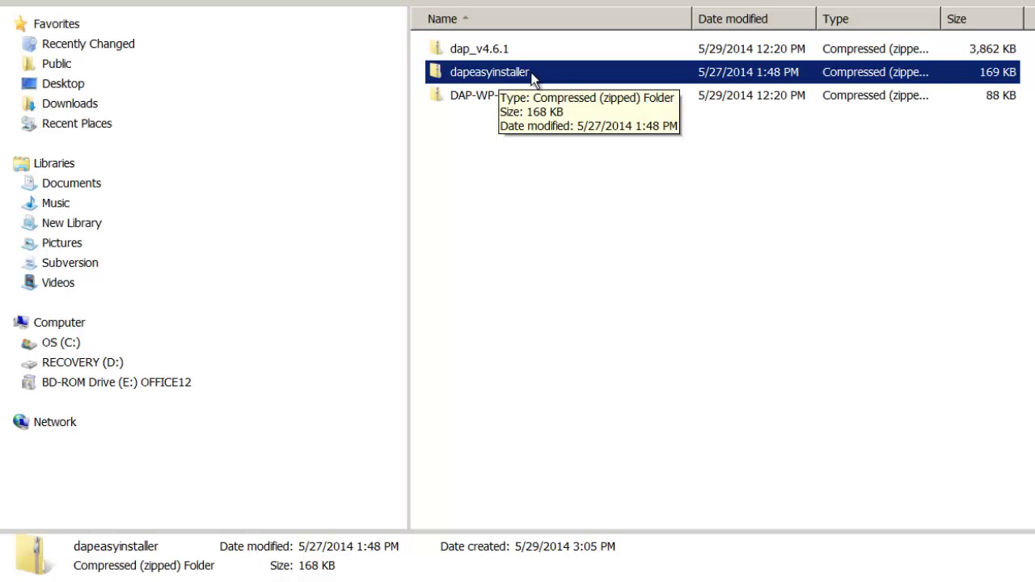
pyautogui.click(527, 44)
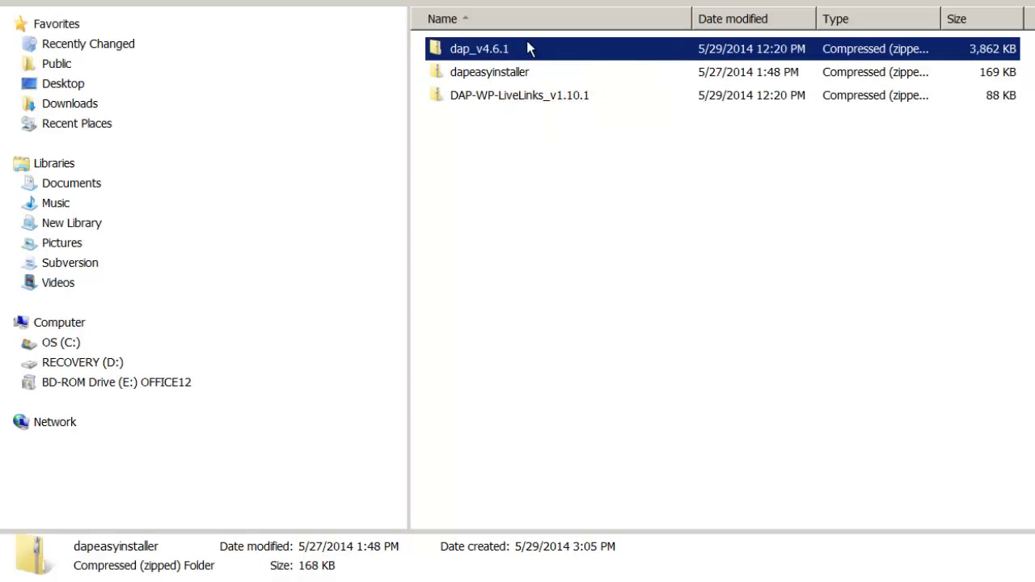
pyautogui.click(571, 95)
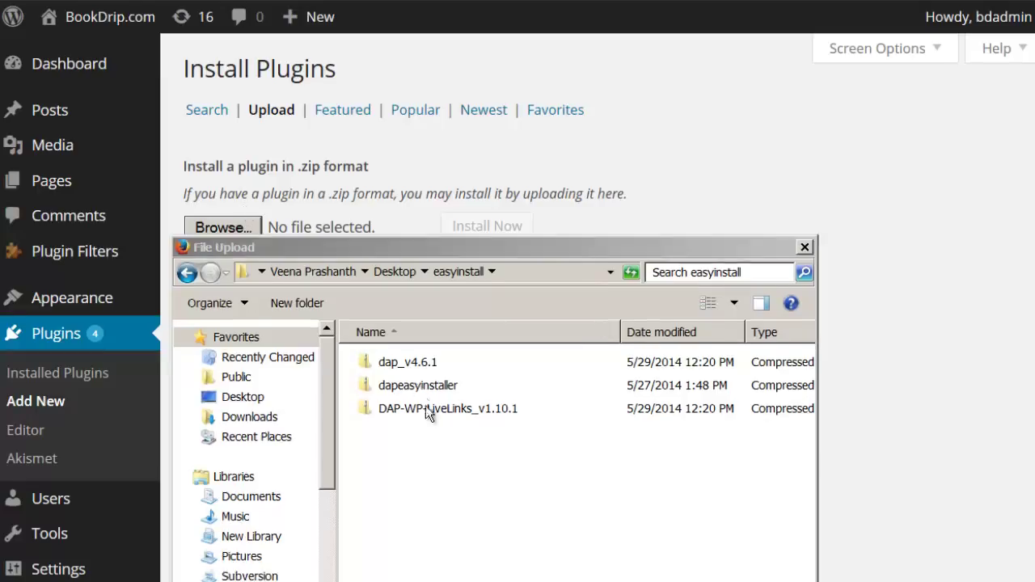
# - Upload dapeasyinstaller.zip as a new plugin and install DAP Easy Installer
pyautogui.click(419, 385)
pyautogui.press('Return')
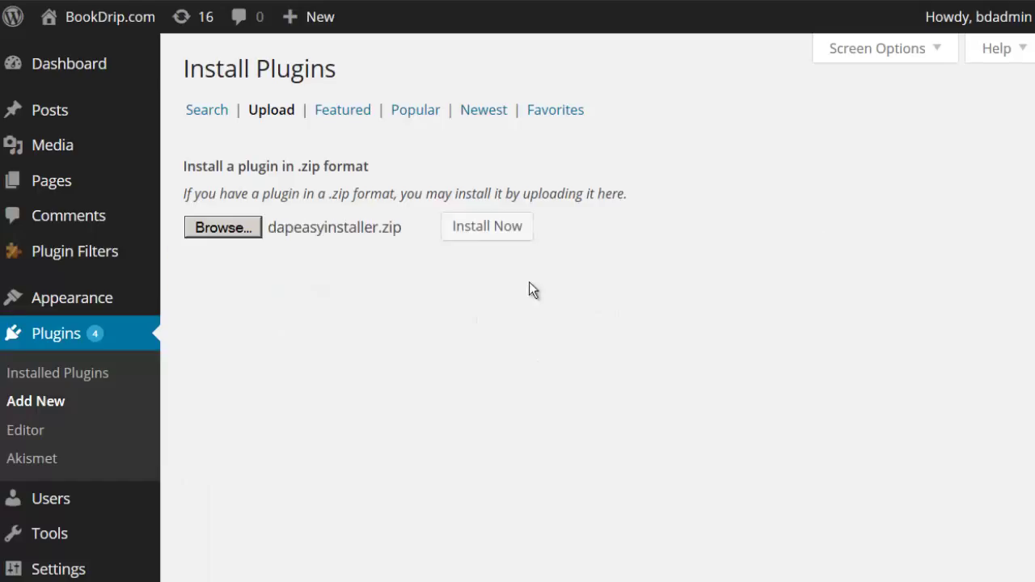
pyautogui.click(486, 234)
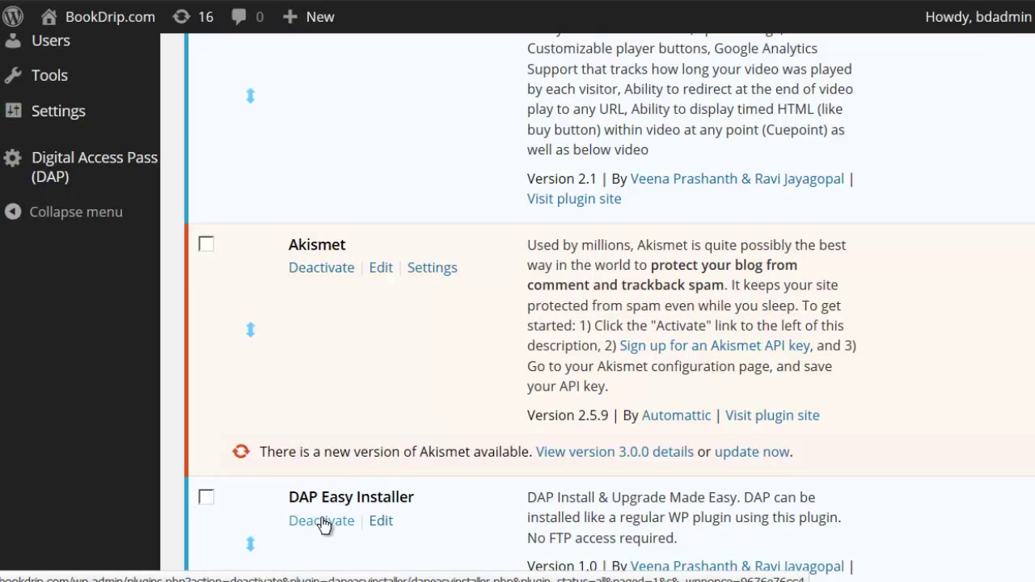
# - Go to Settings > DAP Easy Installer to see the Step-1 hosting requirements
pyautogui.moveTo(75, 125)
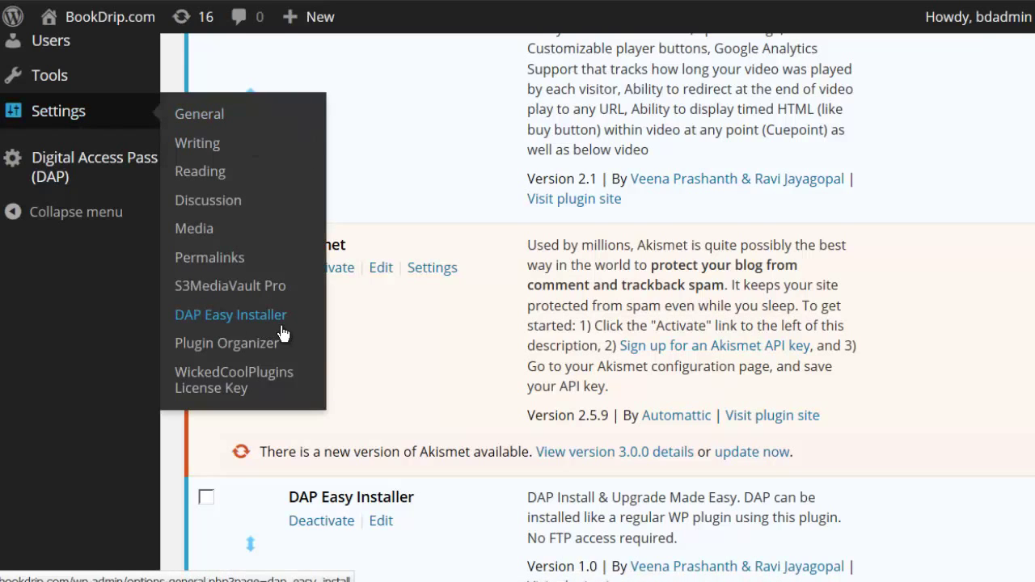
pyautogui.click(232, 326)
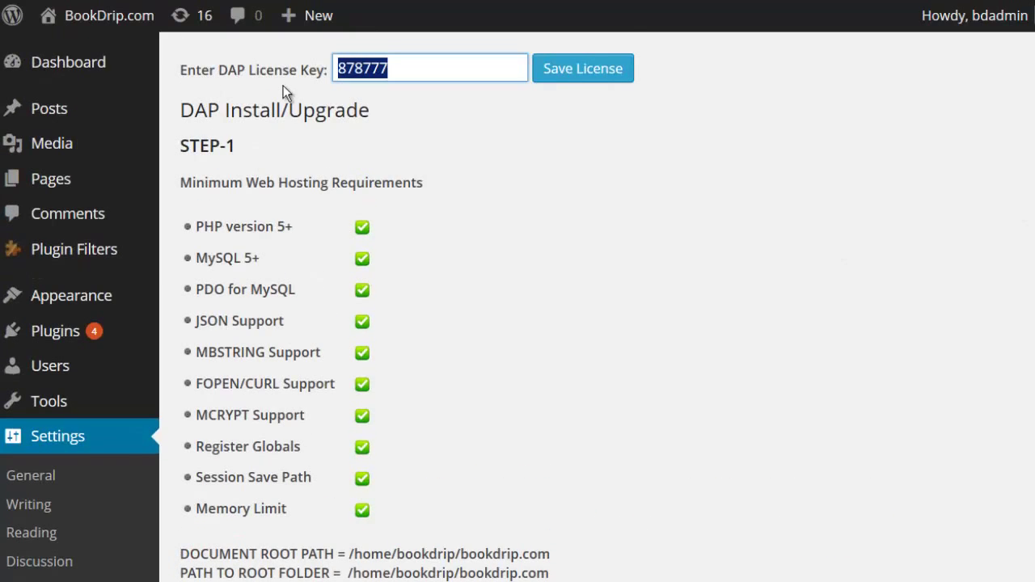
# - Erase the previously entered value in the Enter DAP License Key field
pyautogui.click(440, 71)
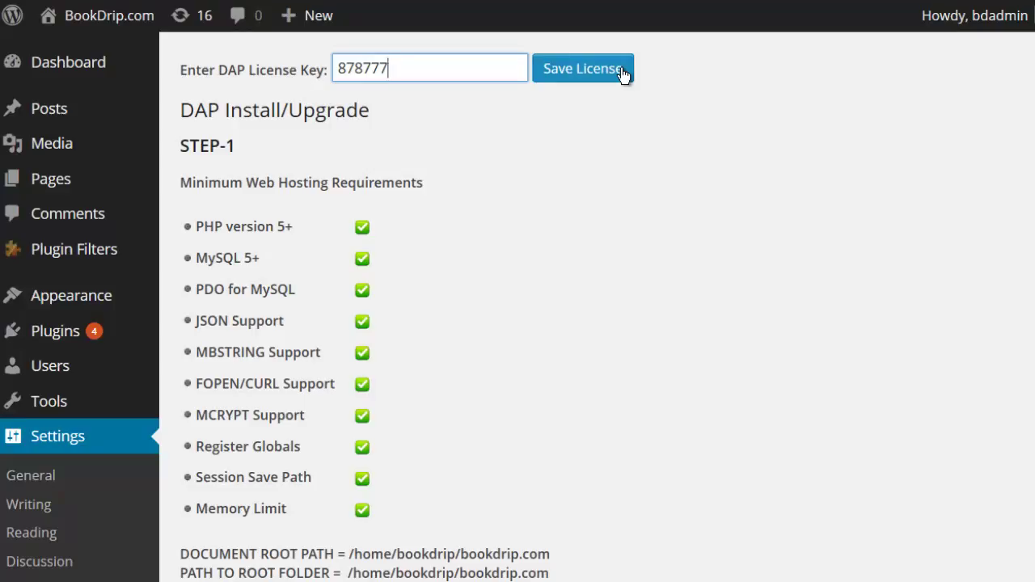
pyautogui.doubleClick(397, 67)
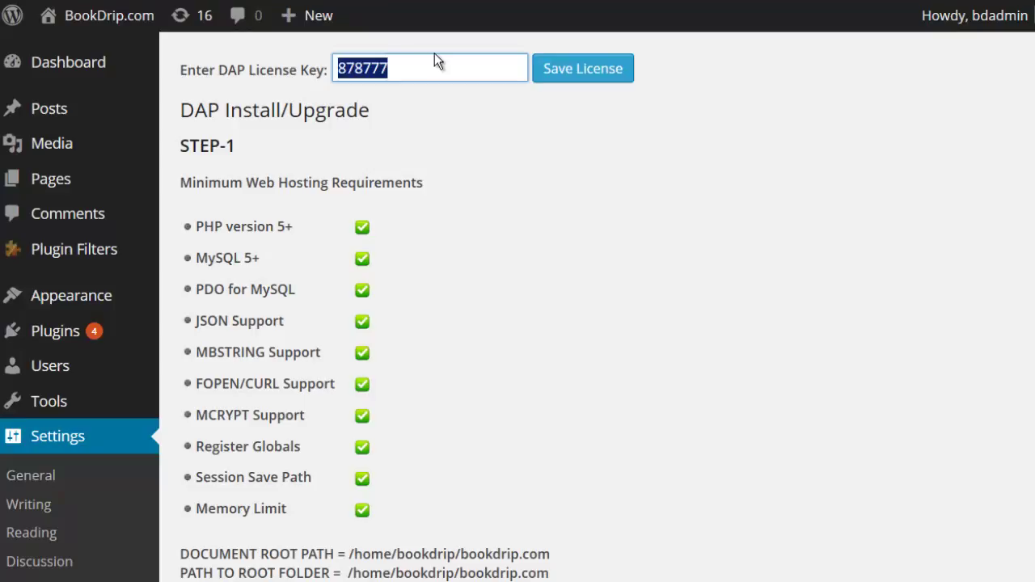
pyautogui.press('BackSpace')
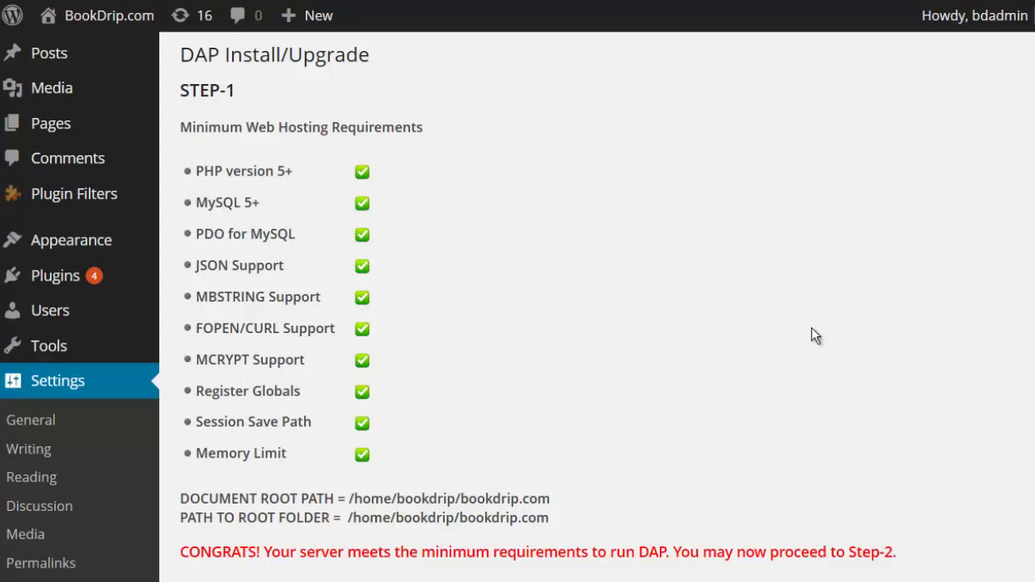
# - Choose dap_v4.6.1 as the STEP-2 Upload DAP ZIP File
pyautogui.scroll(-2, 657, 502)
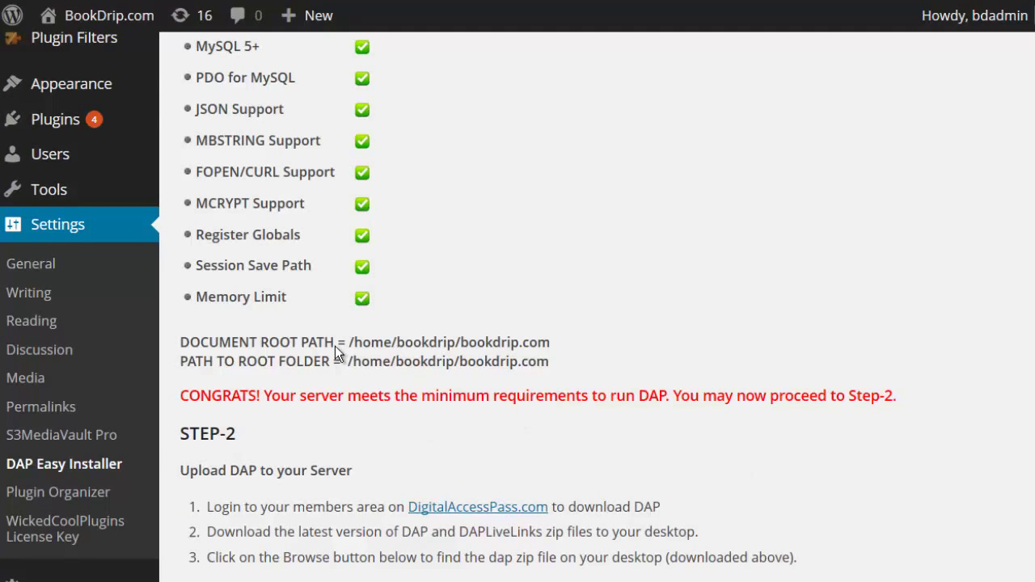
pyautogui.scroll(2, 315, 176)
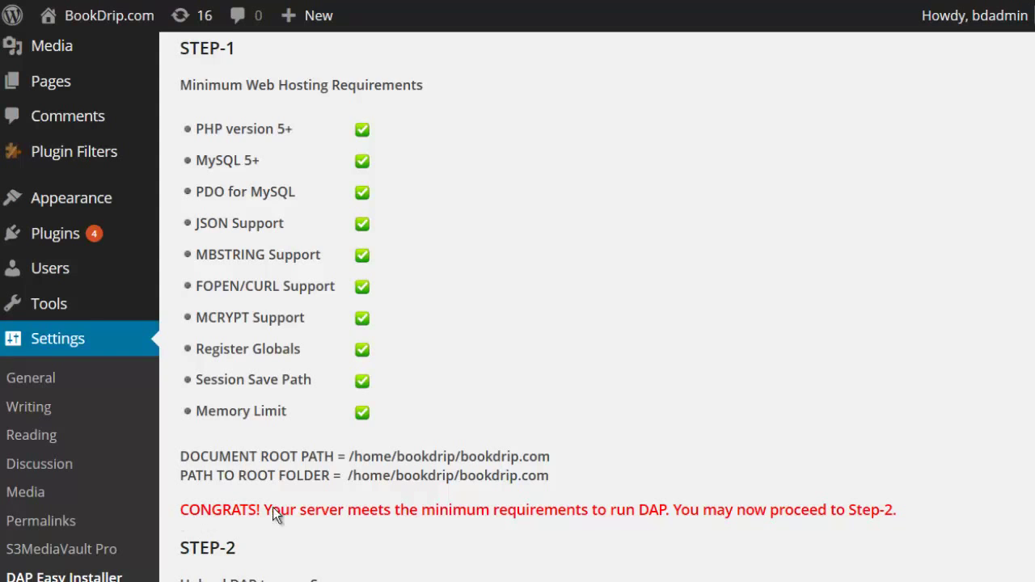
pyautogui.scroll(-5, 517, 308)
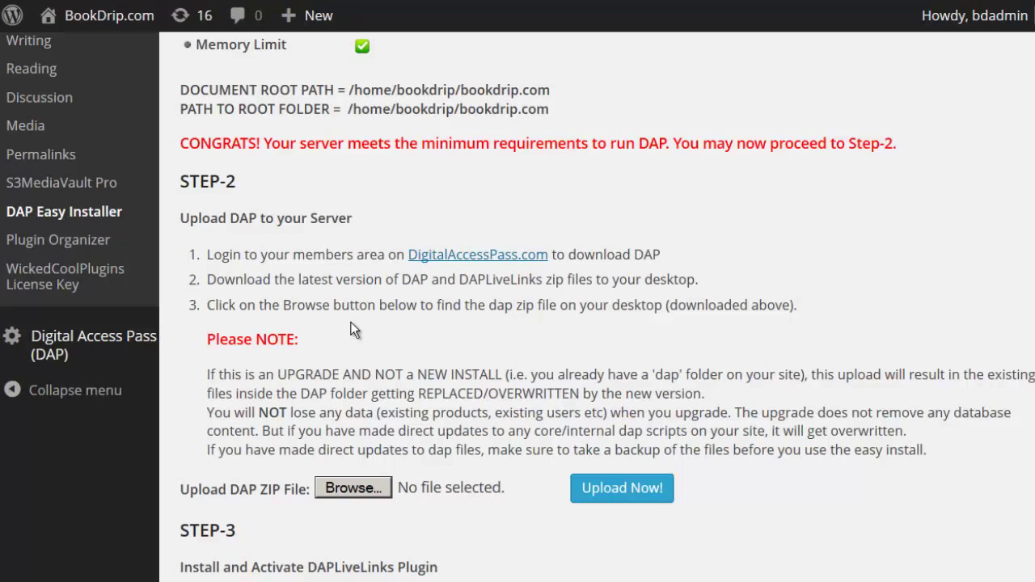
pyautogui.scroll(-2, 354, 328)
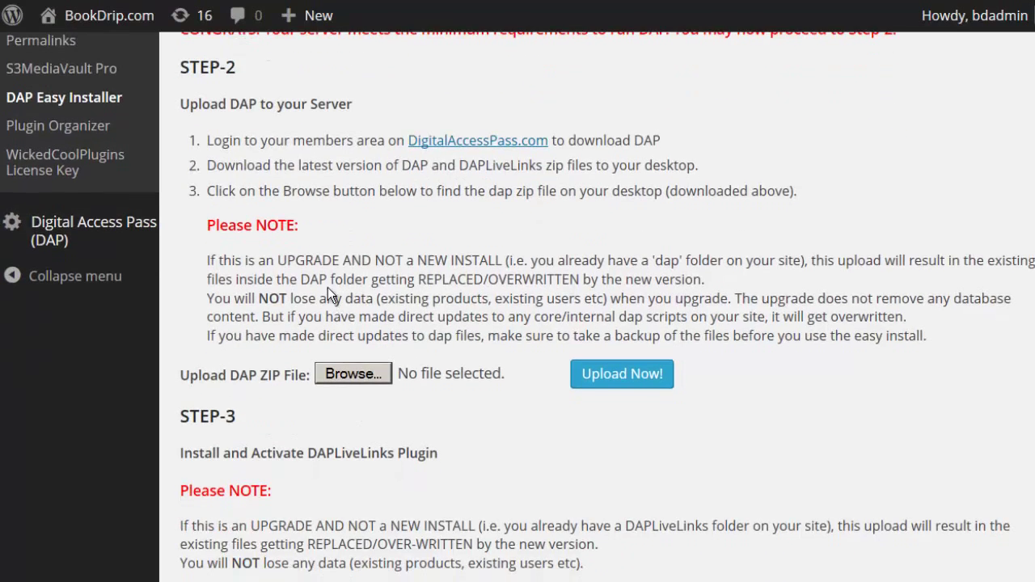
pyautogui.click(343, 373)
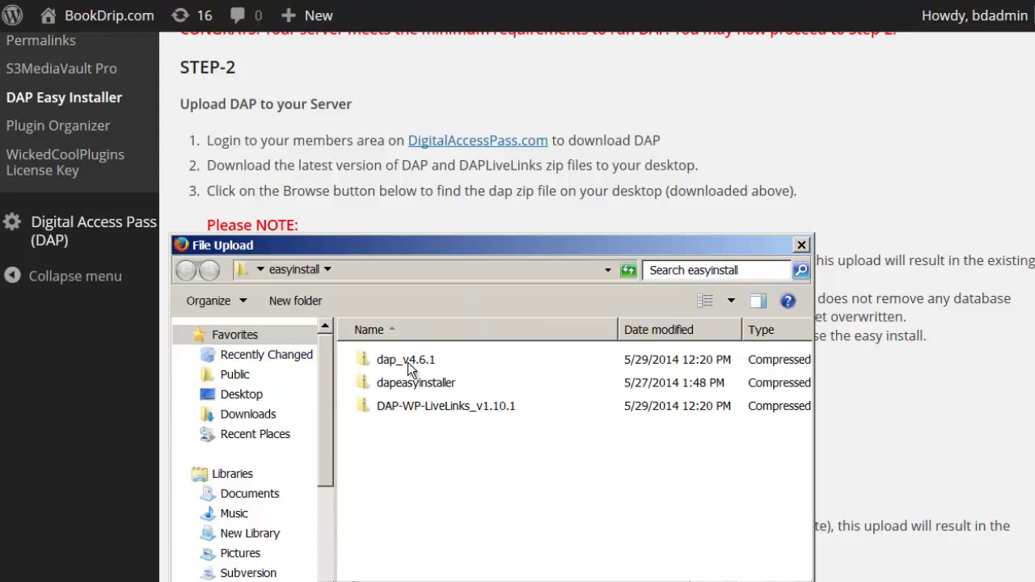
pyautogui.click(407, 361)
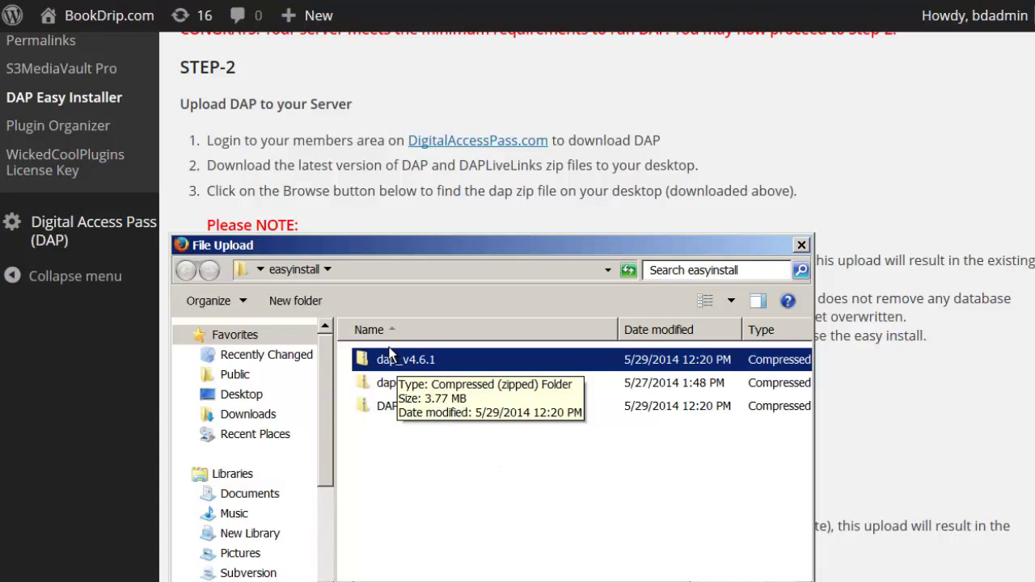
# - Upload dap_v4.6.1.zip to the site and confirm the SUCCESS message appears
pyautogui.click(566, 581)
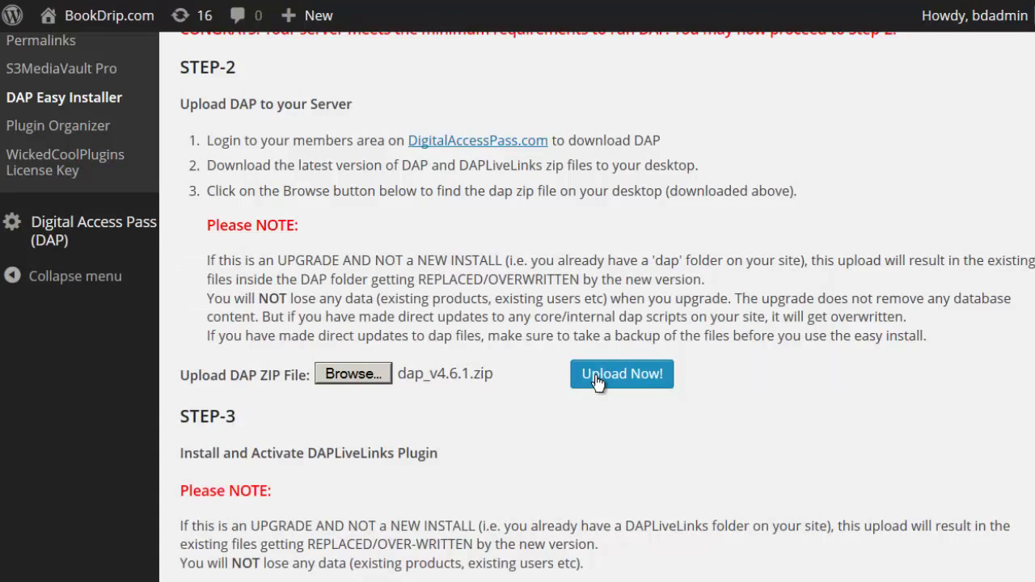
pyautogui.click(596, 378)
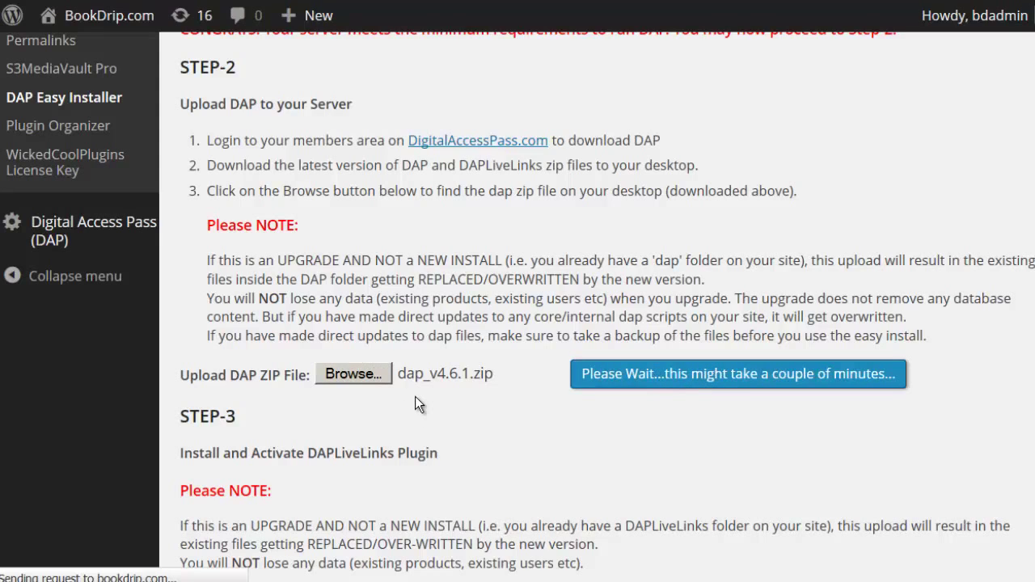
pyautogui.scroll(-3, 415, 397)
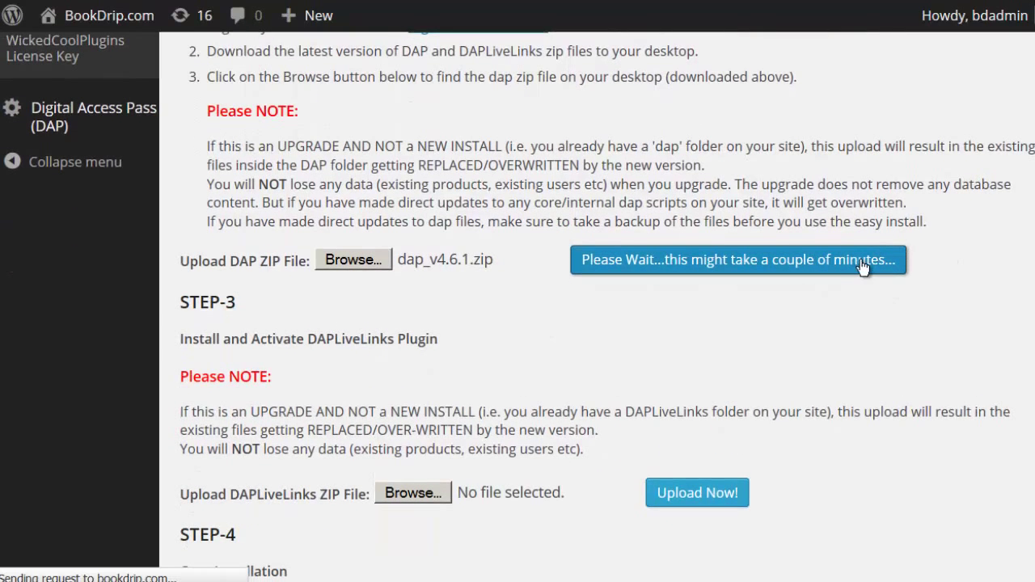
pyautogui.scroll(10, 864, 267)
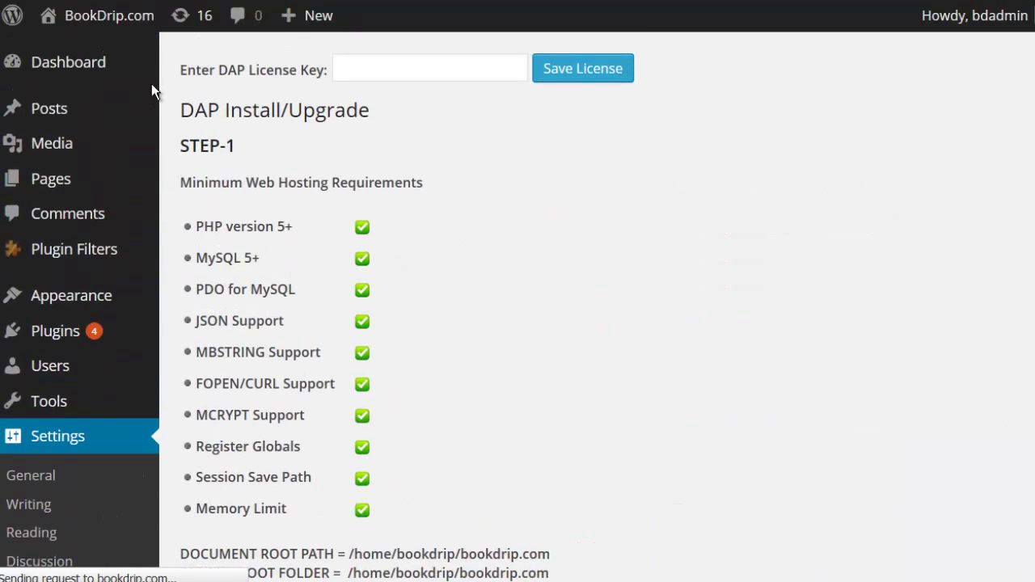
pyautogui.scroll(-5, 395, 357)
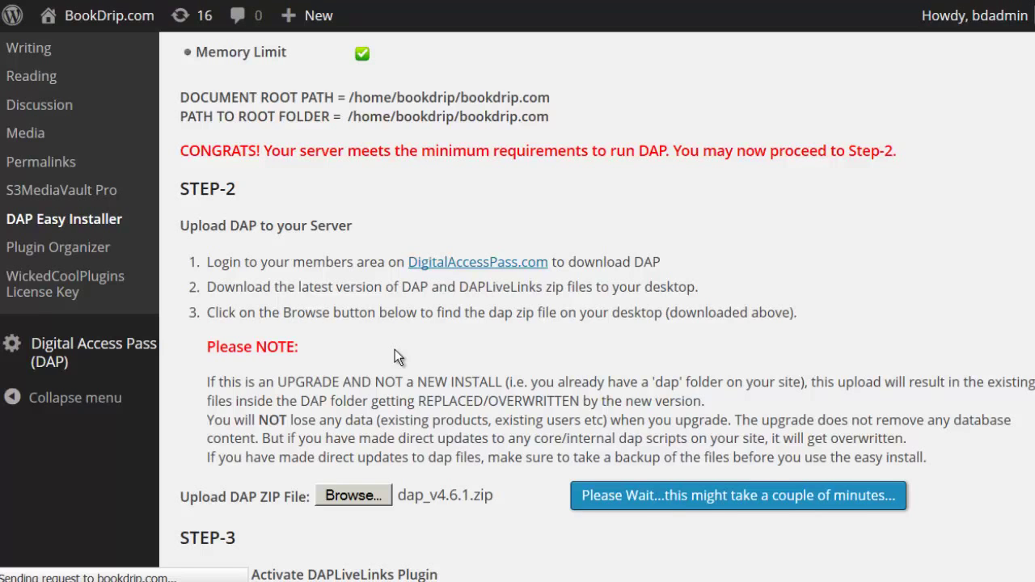
pyautogui.scroll(-3, 394, 349)
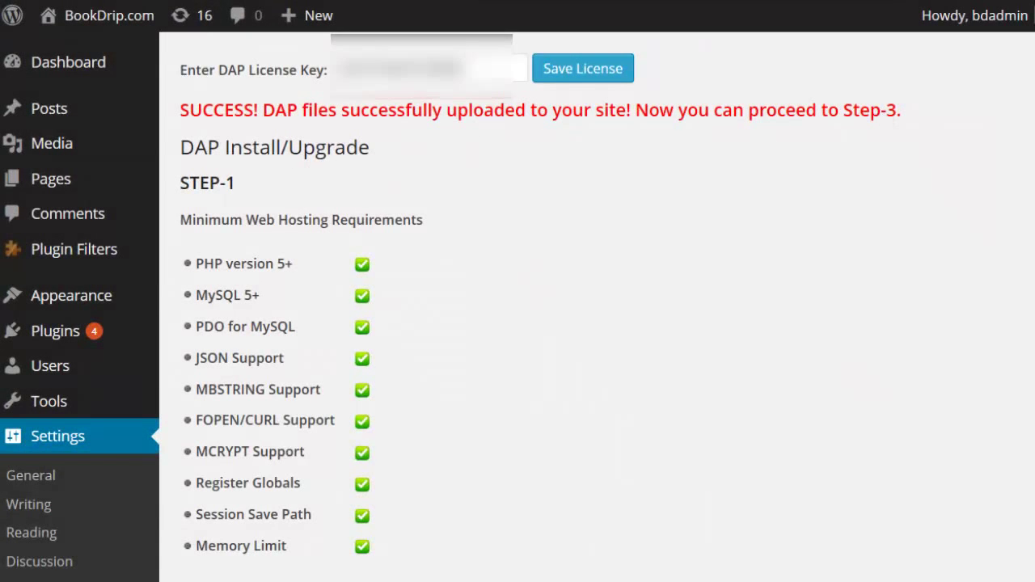
# - Upload DAP-WP-LiveLinks_v1.10.1.zip from easyinstall in STEP-3 to install LiveLinks
pyautogui.scroll(-10, 518, 307)
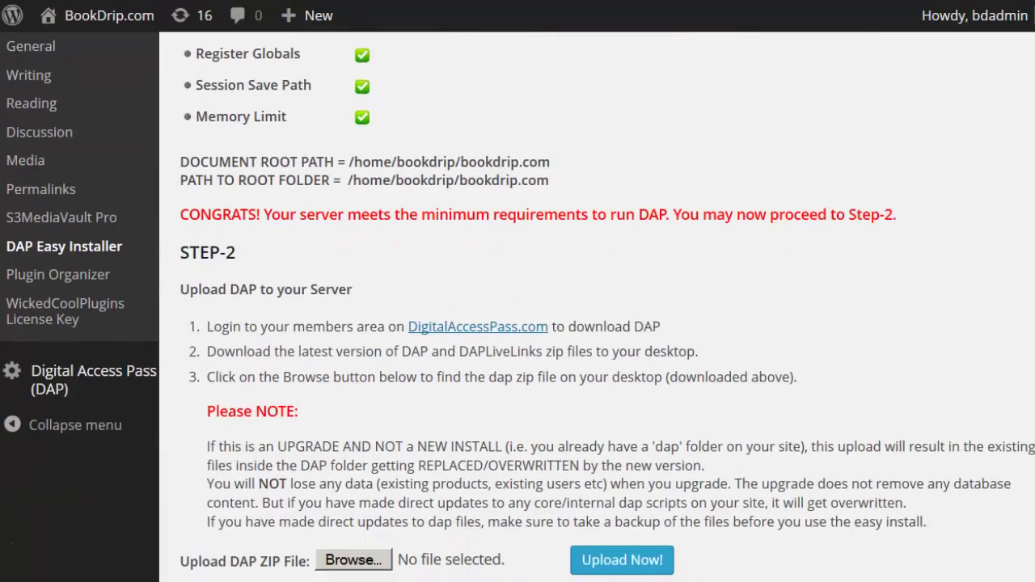
pyautogui.scroll(-1, 338, 308)
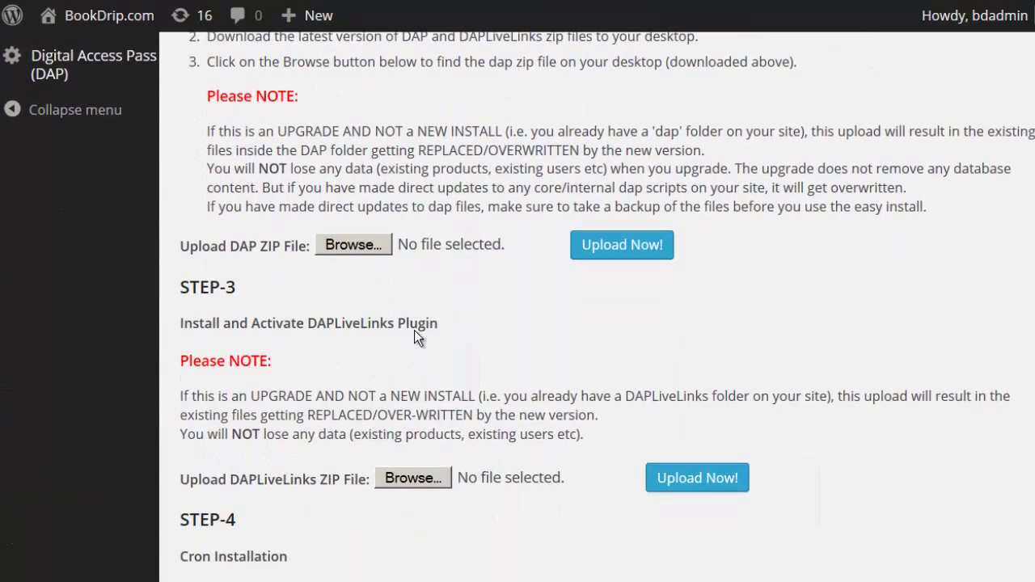
pyautogui.click(414, 477)
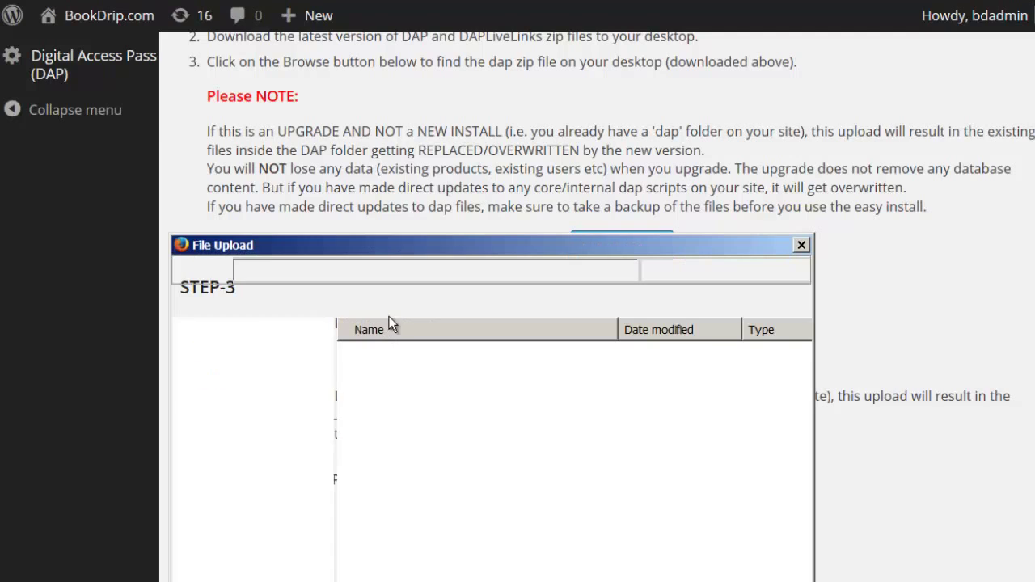
pyautogui.click(449, 411)
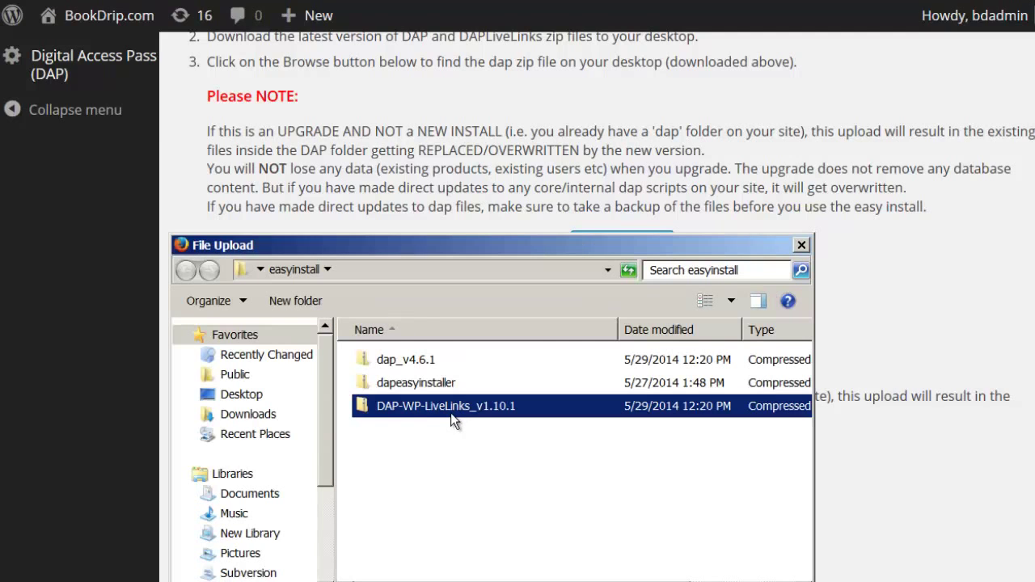
pyautogui.click(743, 575)
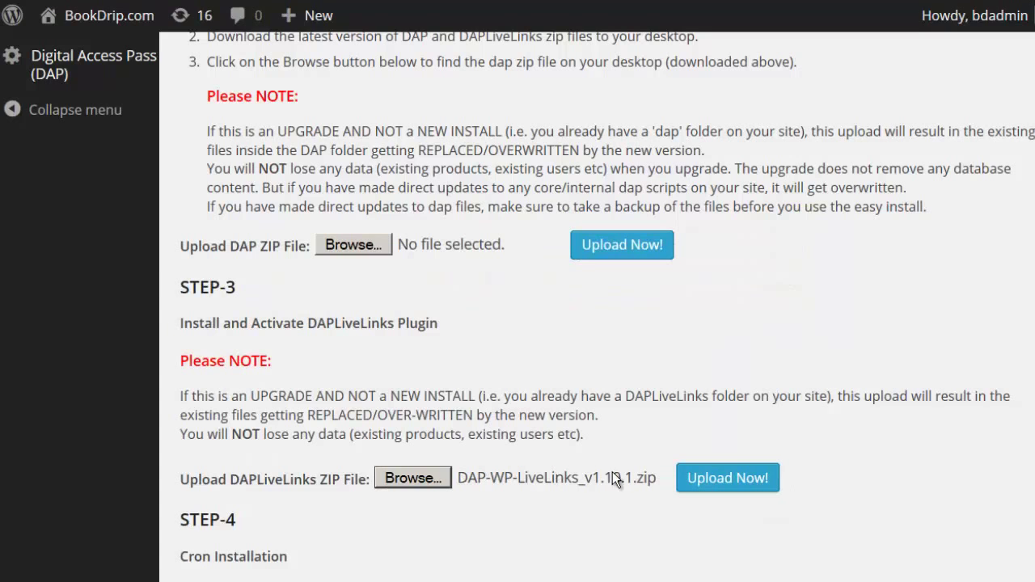
pyautogui.click(727, 478)
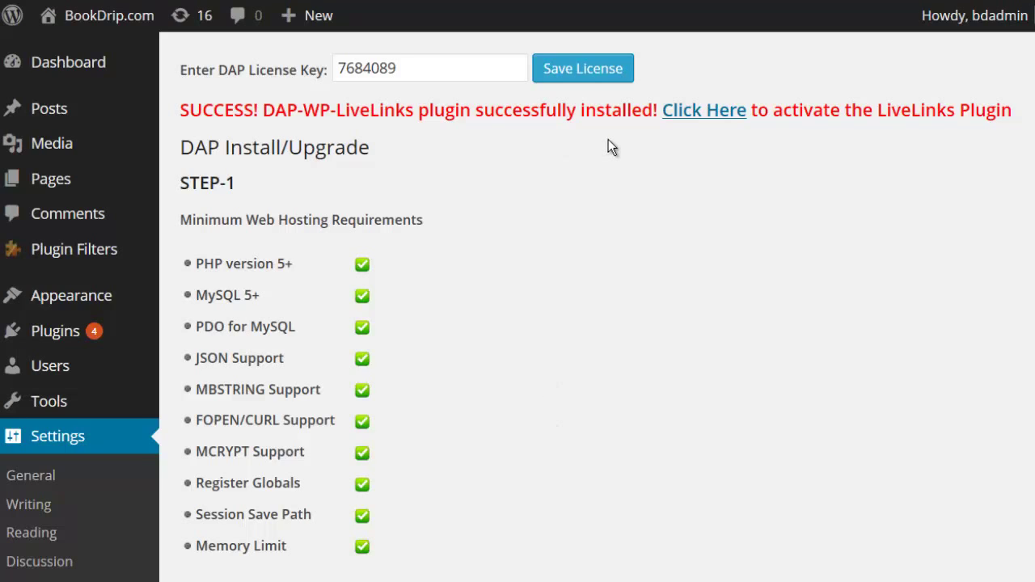
# - Activate DigitalAccessPass LiveLinks 1.10.1 from the success message's Click Here link
pyautogui.click(707, 117)
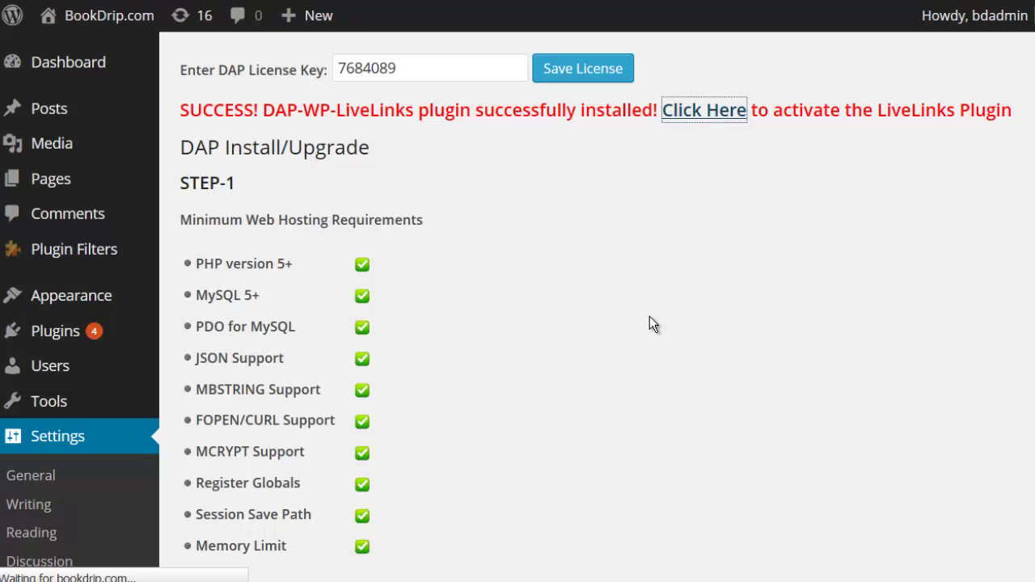
pyautogui.click(720, 113)
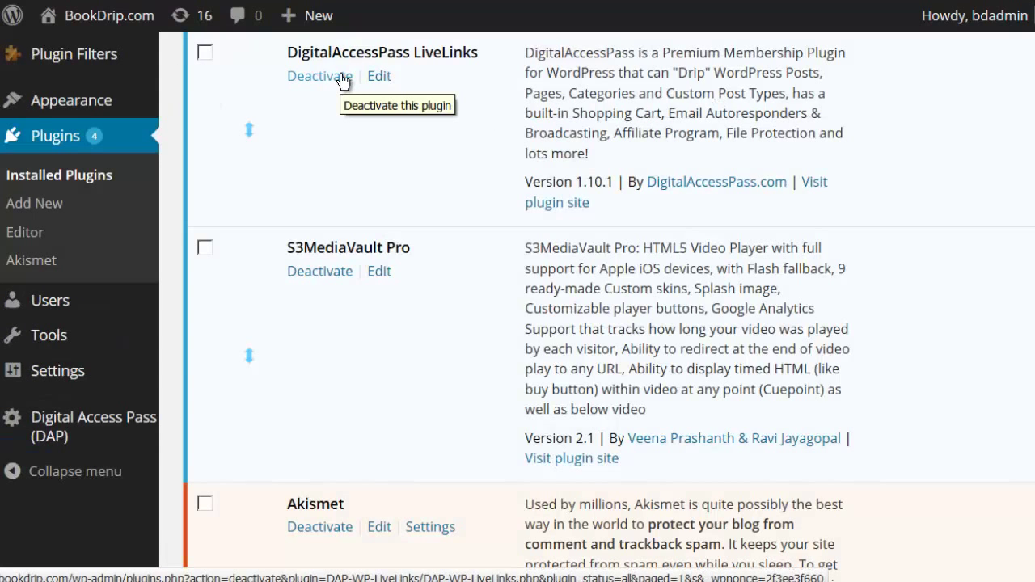
# - Confirm the DAP Admin Home reports load, then view the Permalinks settings page
pyautogui.click(70, 442)
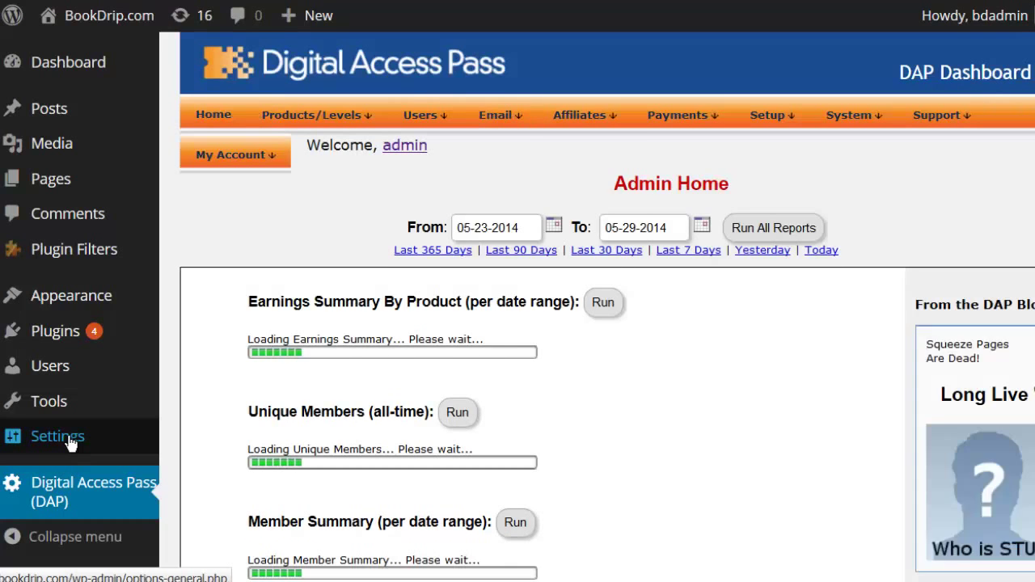
pyautogui.moveTo(750, 119)
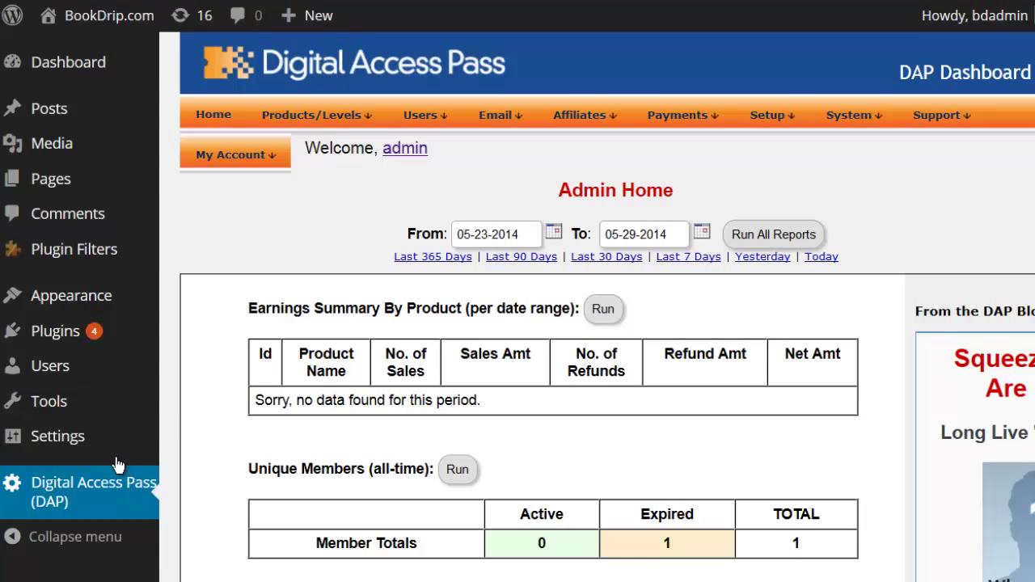
pyautogui.moveTo(114, 448)
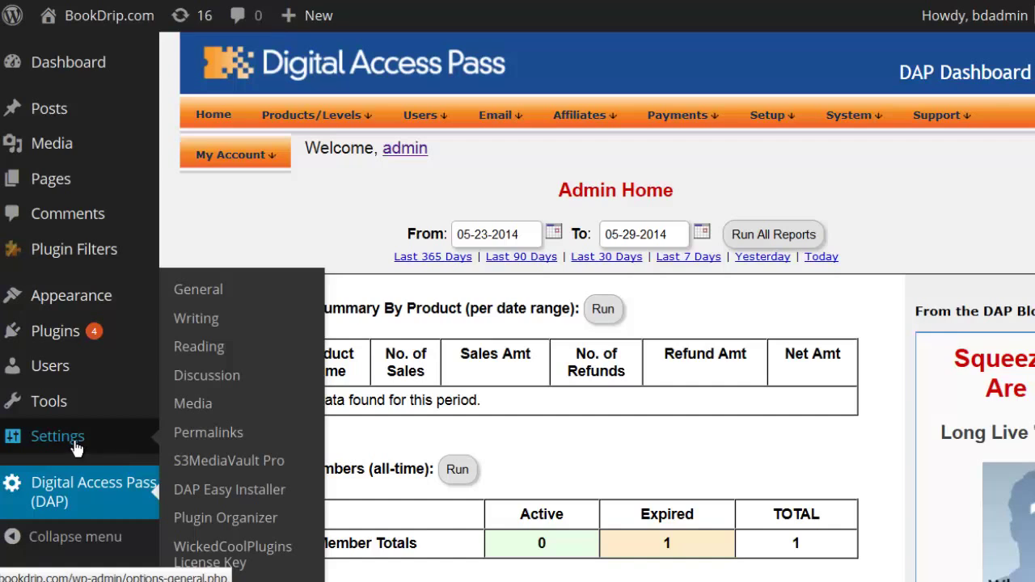
pyautogui.click(291, 442)
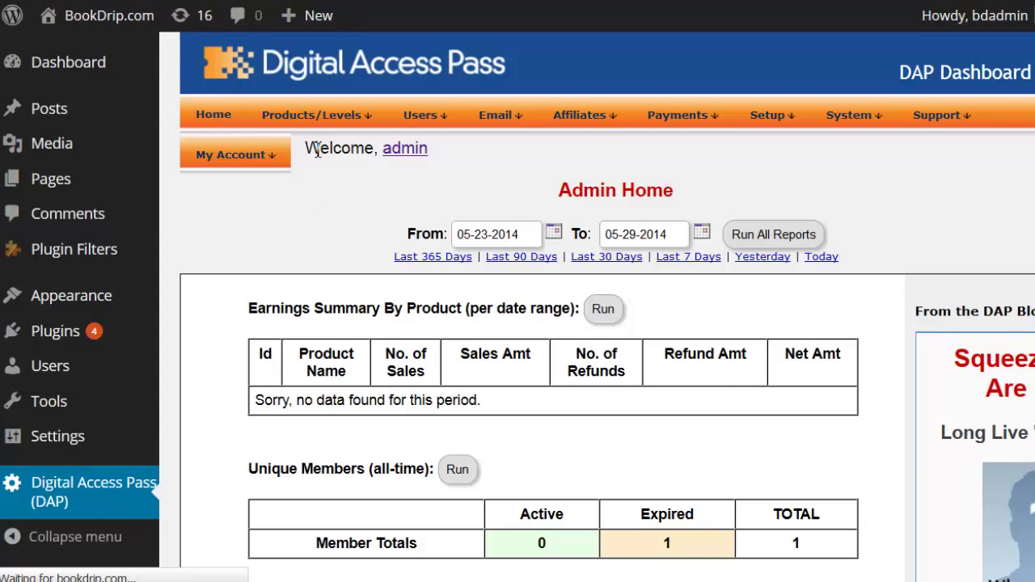
pyautogui.moveTo(86, 419)
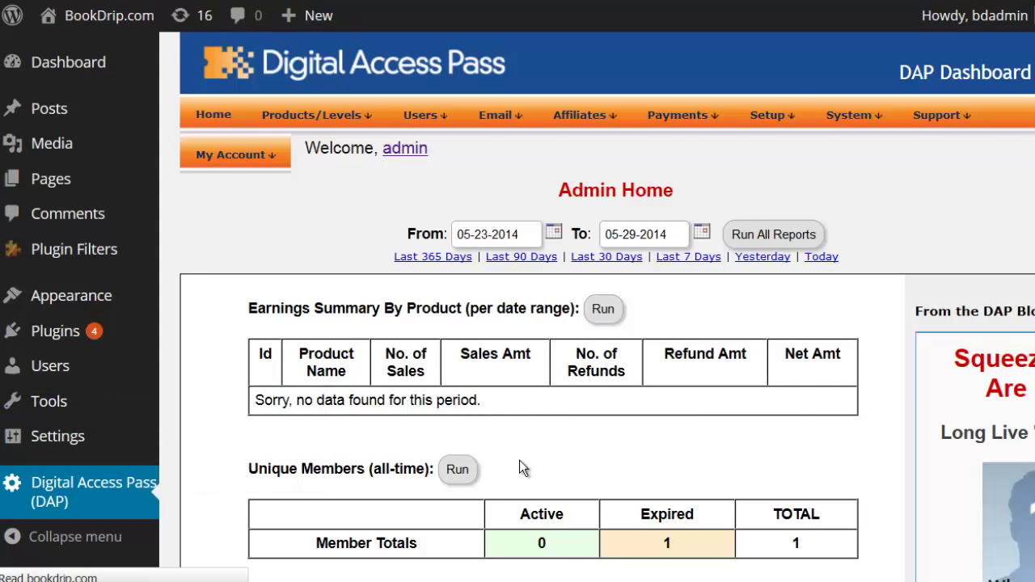
pyautogui.scroll(-3, 445, 356)
pyautogui.scroll(-5, 240, 336)
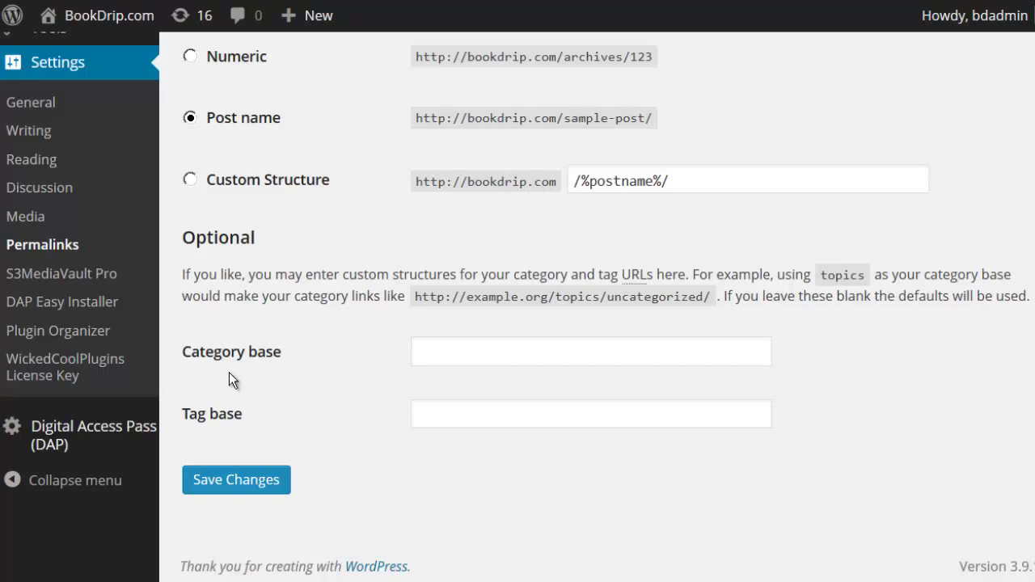
# - Leave the Post name permalink settings and return to DAP Easy Installer
pyautogui.scroll(3, 275, 491)
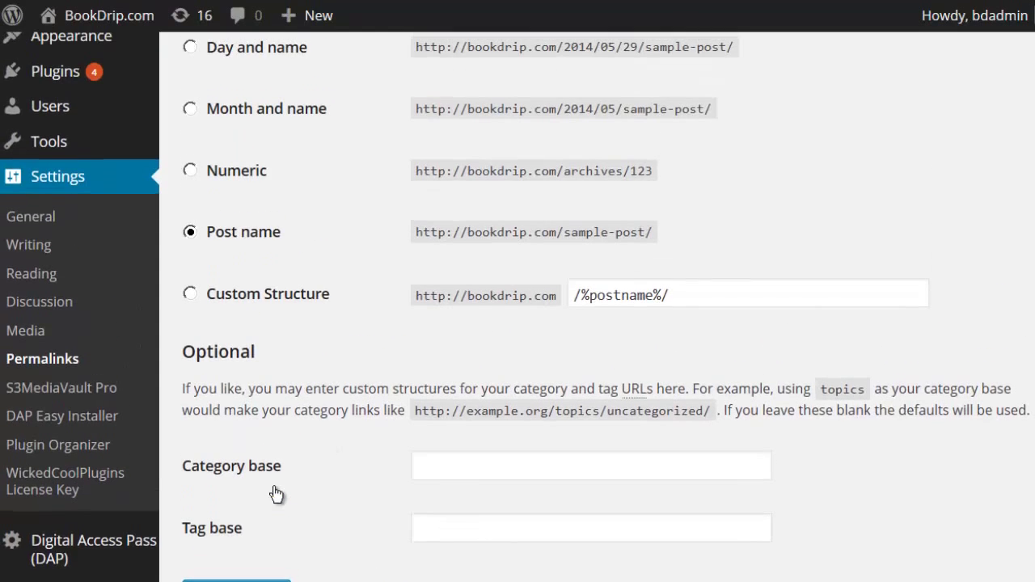
pyautogui.scroll(-3, 121, 461)
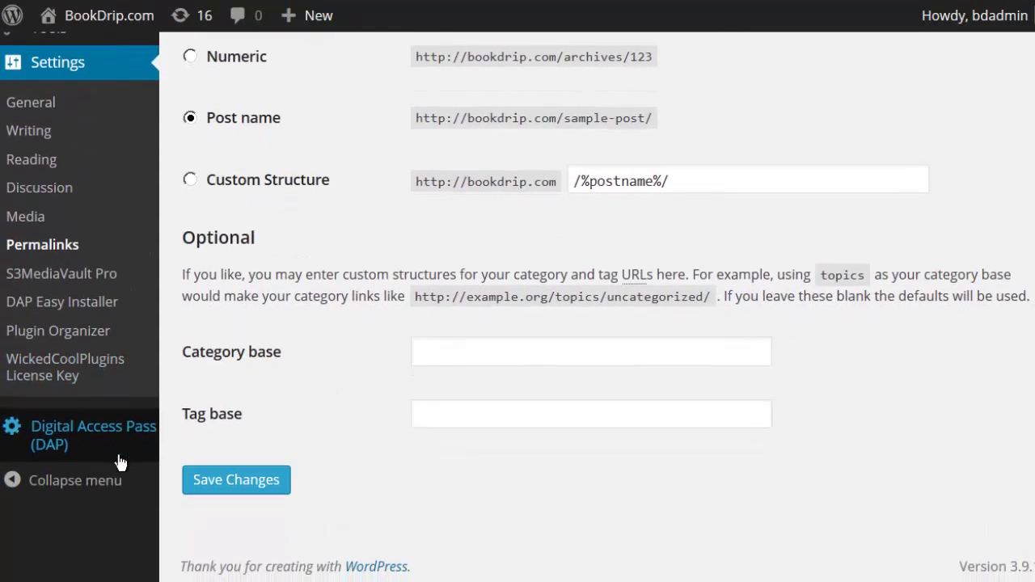
pyautogui.click(101, 306)
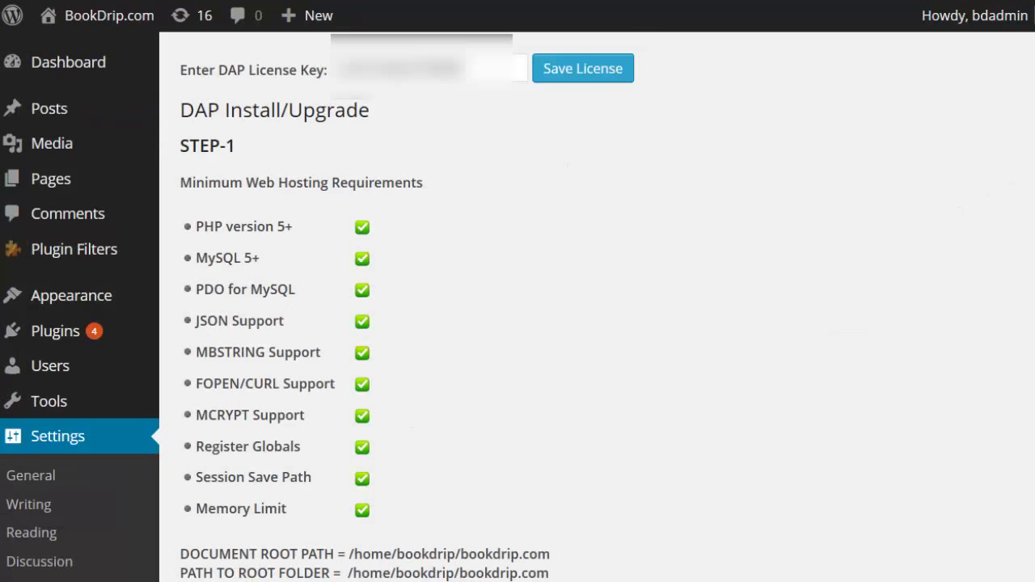
# - Scroll the DAP Easy Installer page to read STEP-4 Cron Installation steps 1–6 for the hourly dap-cron.php job
pyautogui.scroll(-3, 518, 307)
pyautogui.scroll(-7, 560, 477)
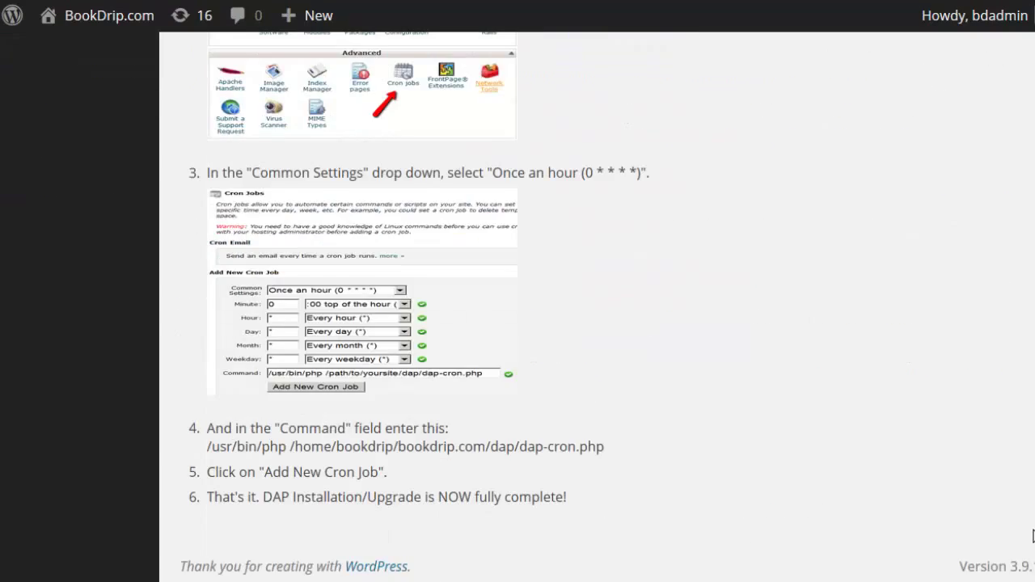
pyautogui.scroll(2, 485, 400)
pyautogui.scroll(3, 380, 397)
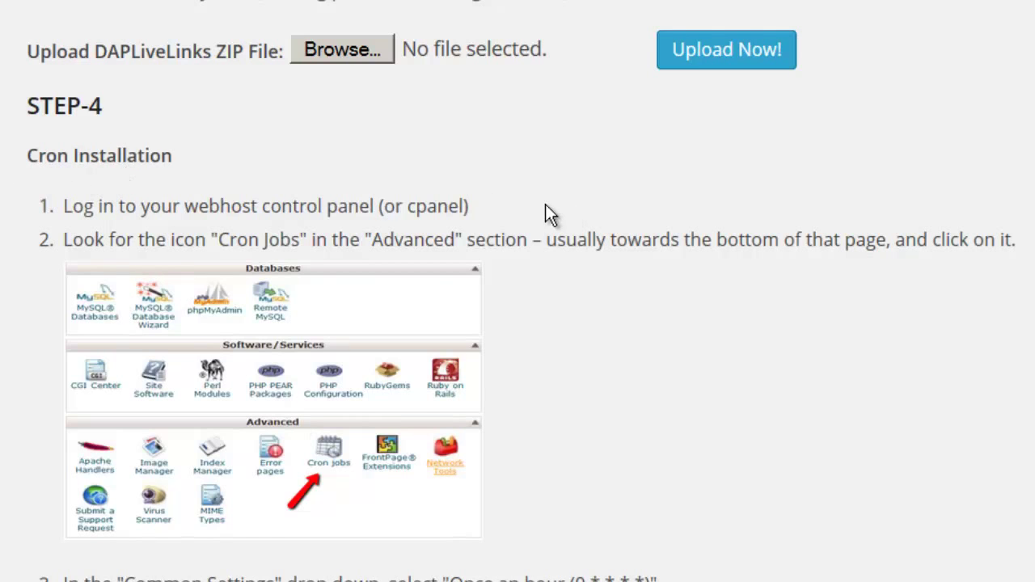
pyautogui.scroll(-2, 245, 211)
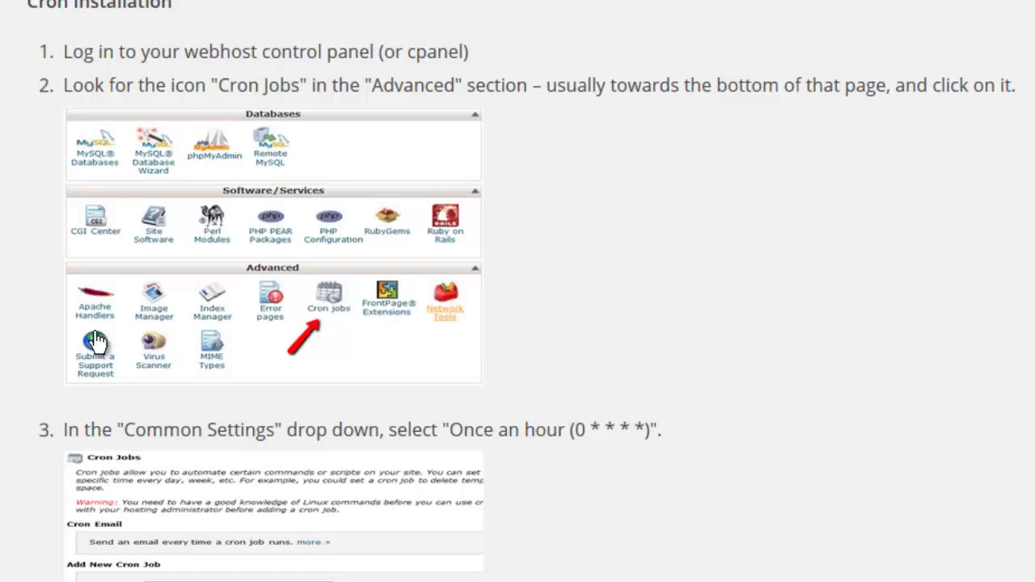
pyautogui.scroll(6, 108, 219)
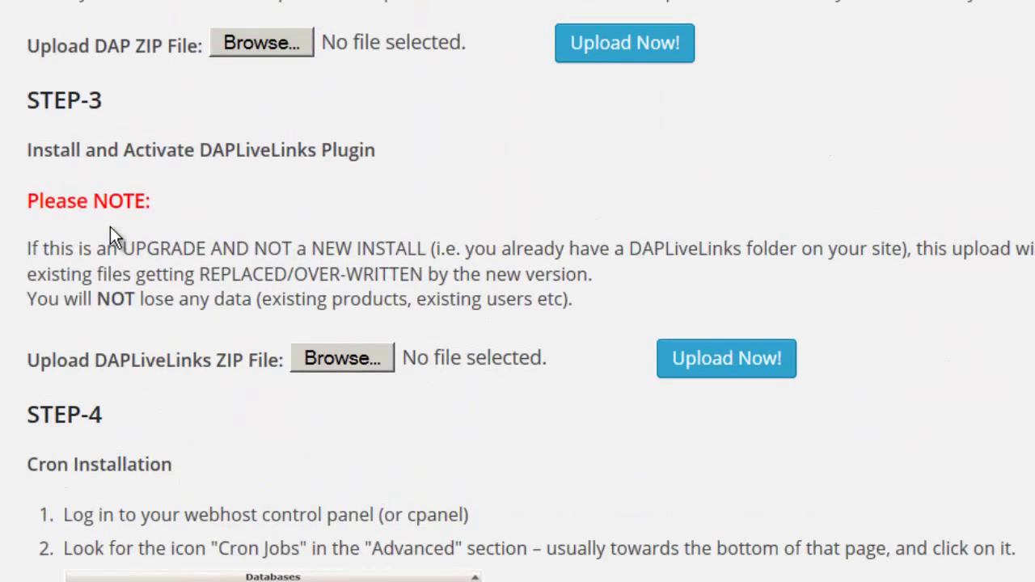
pyautogui.scroll(-10, 227, 291)
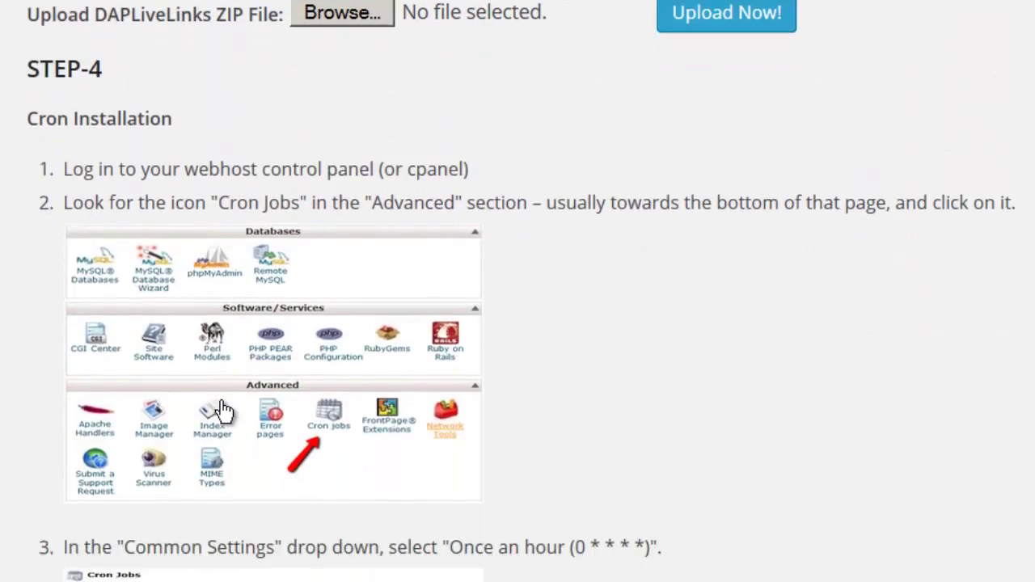